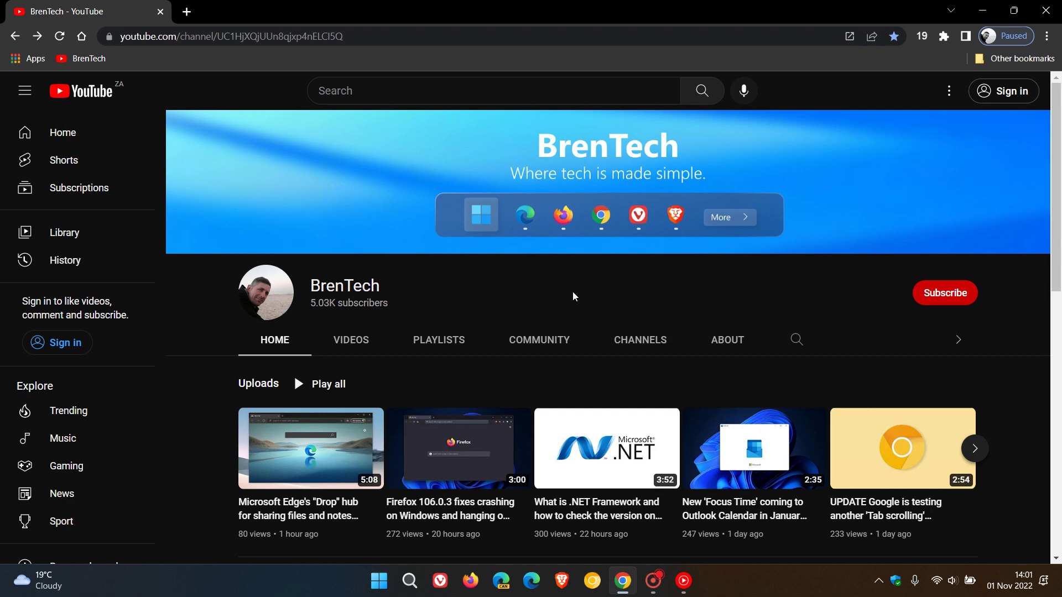
Go to YouTube's Home feed of recommended videos from the left sidebar
left_click(65, 134)
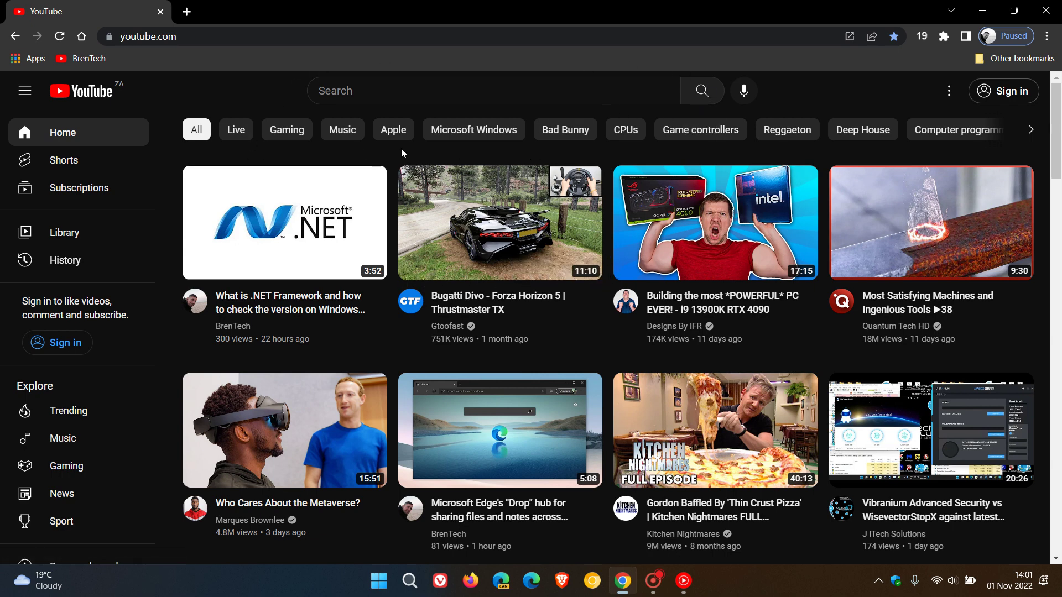
Go back to the BrenTech channel page
left_click(16, 36)
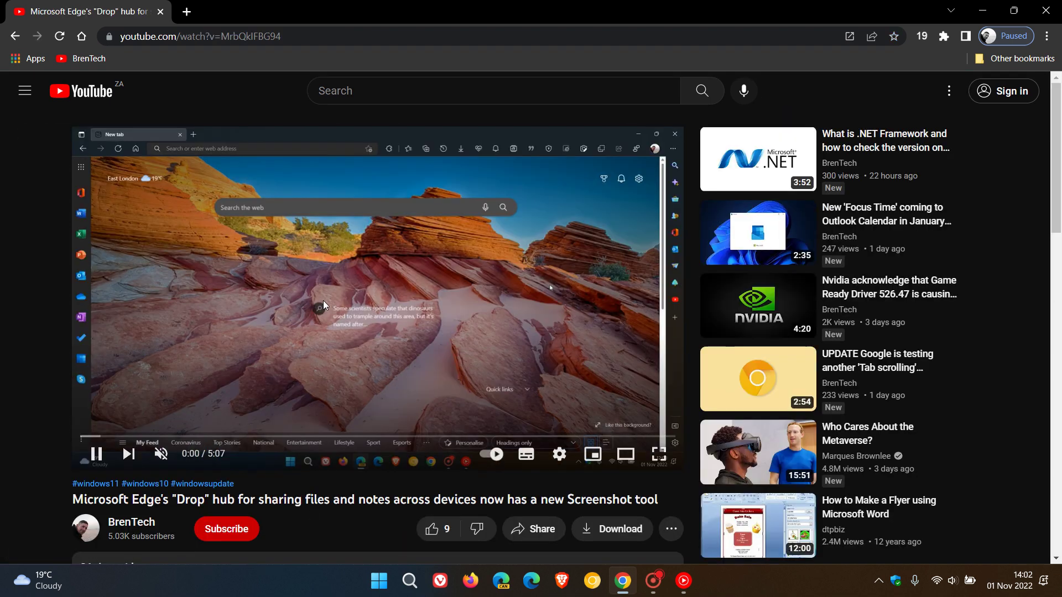
scroll(28, 325, "down", 1)
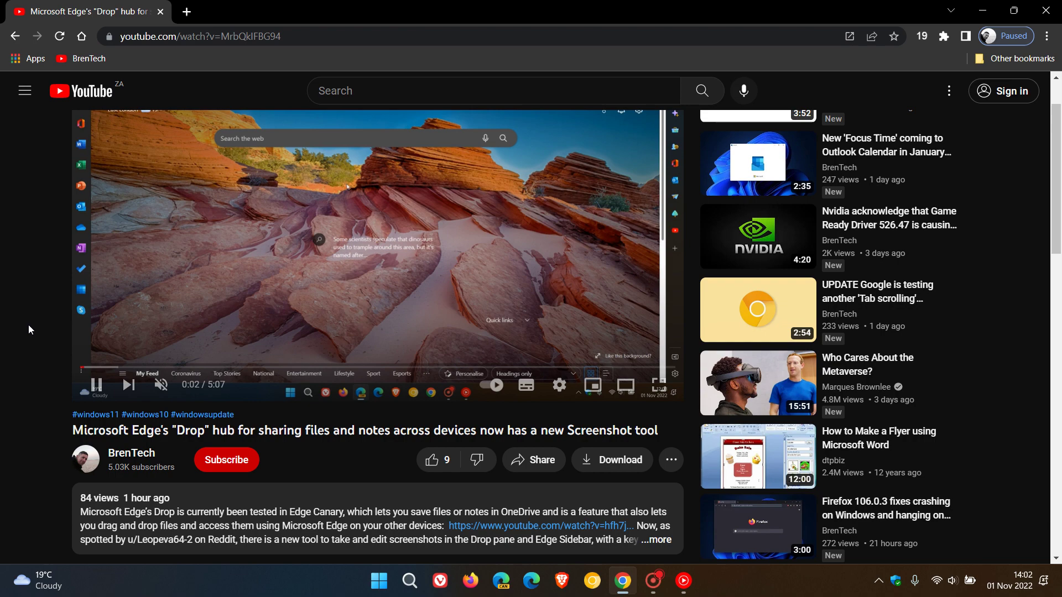
Pause the Edge Drop hub video and go back to the BrenTech channel
left_click(96, 384)
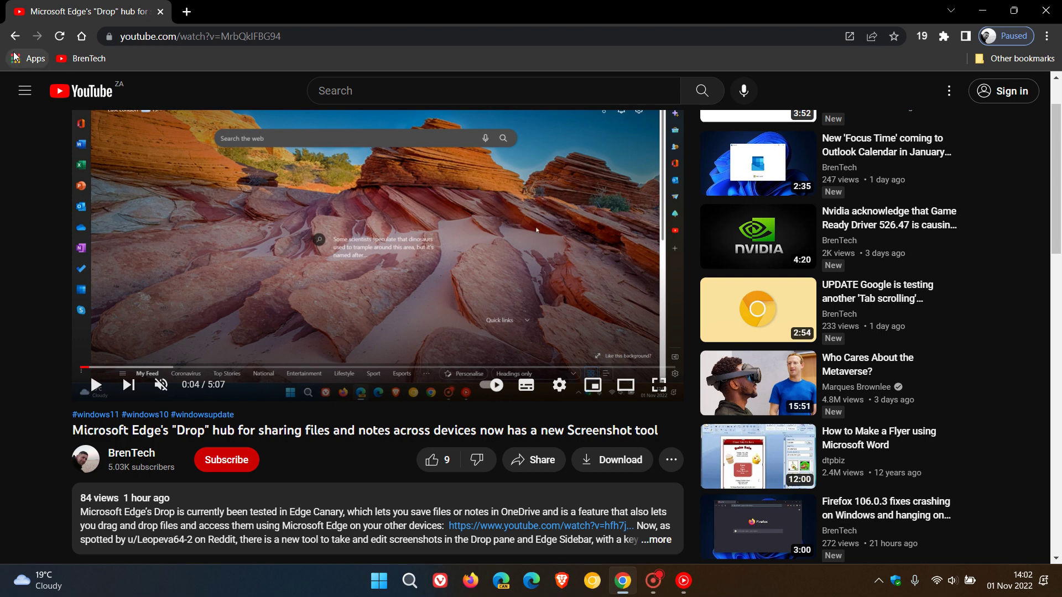
left_click(15, 36)
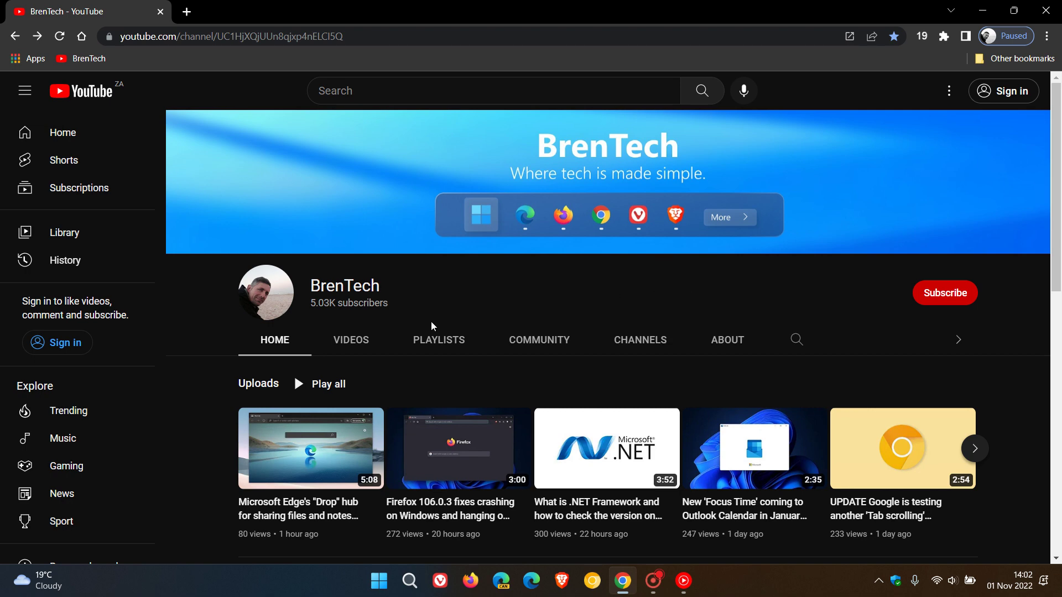
Show BrenTech's playlists, view the full How To Guides | Tutorials playlist, then return
left_click(438, 340)
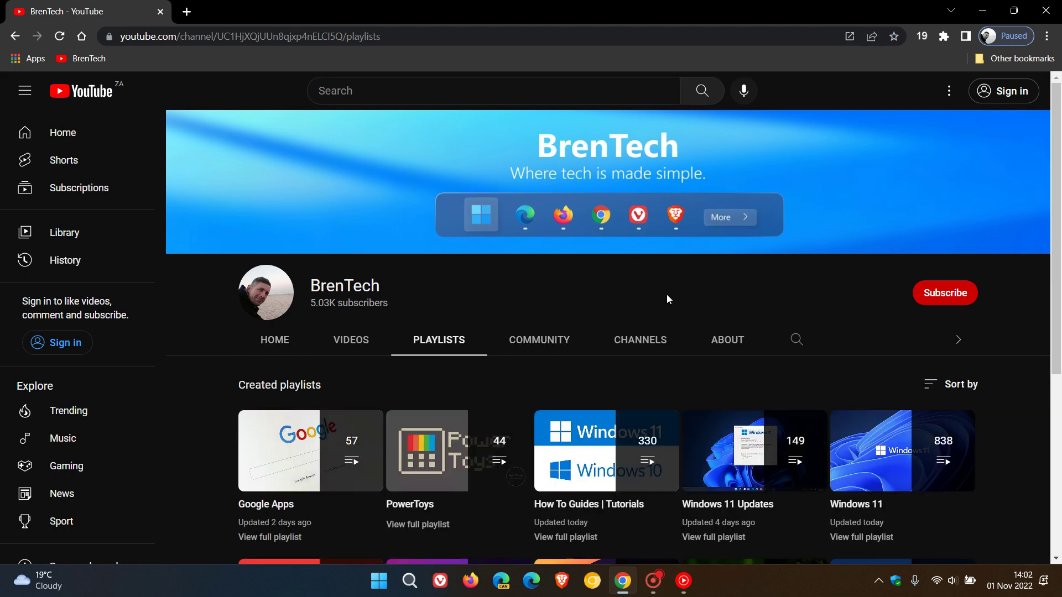
mouse_move(606, 451)
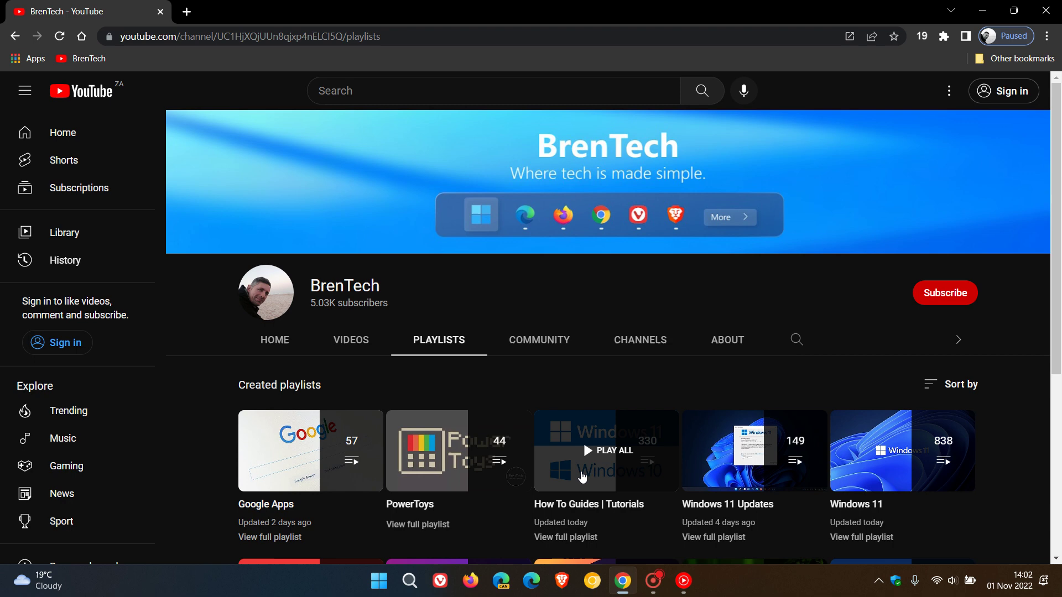
left_click(567, 539)
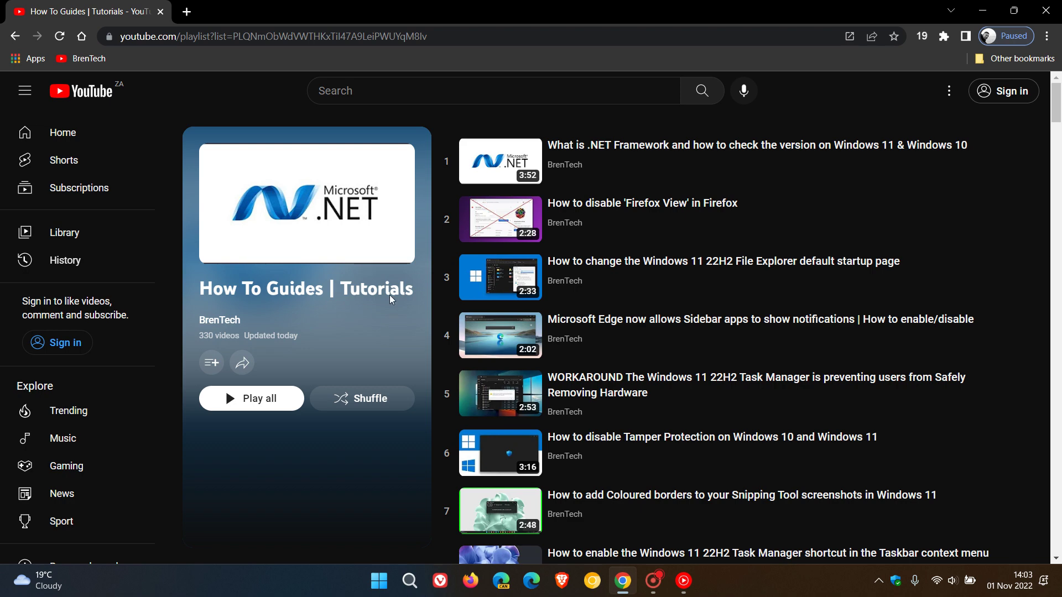
left_click(14, 37)
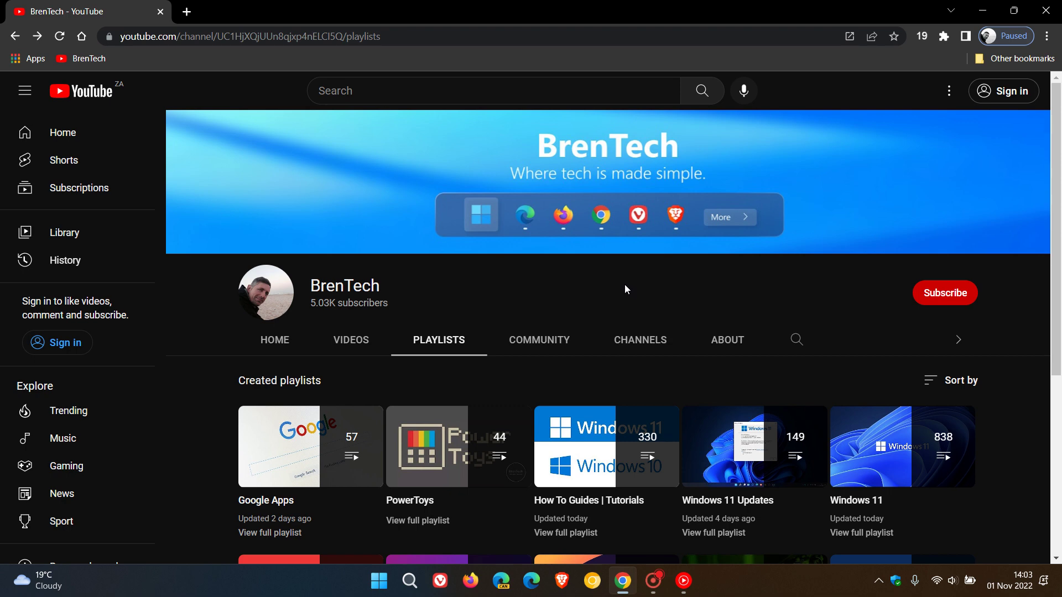
List BrenTech's videos sorted by Popular, then by Recently uploaded
left_click(351, 340)
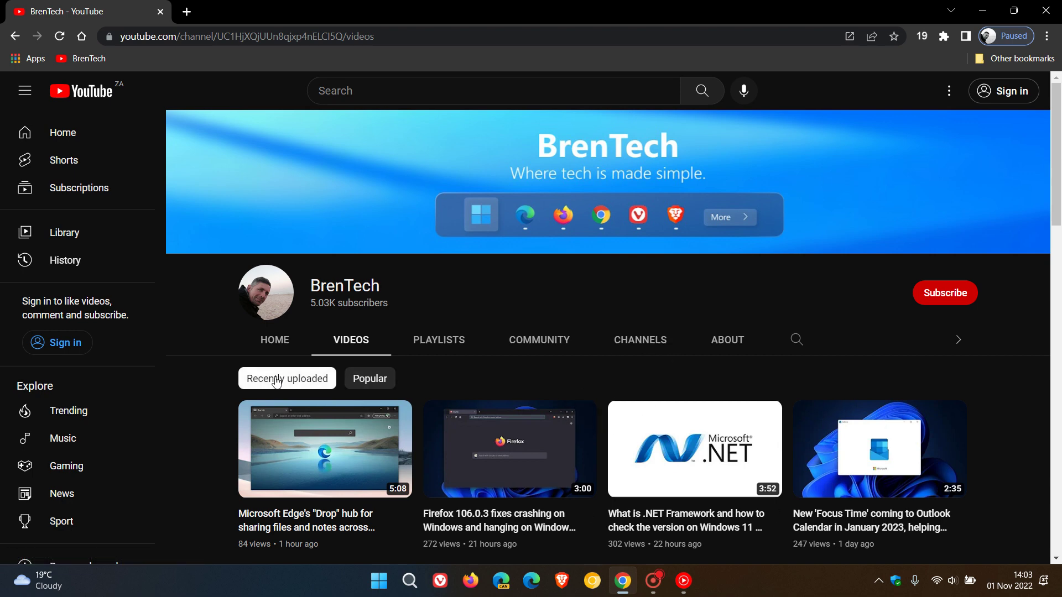
left_click(370, 378)
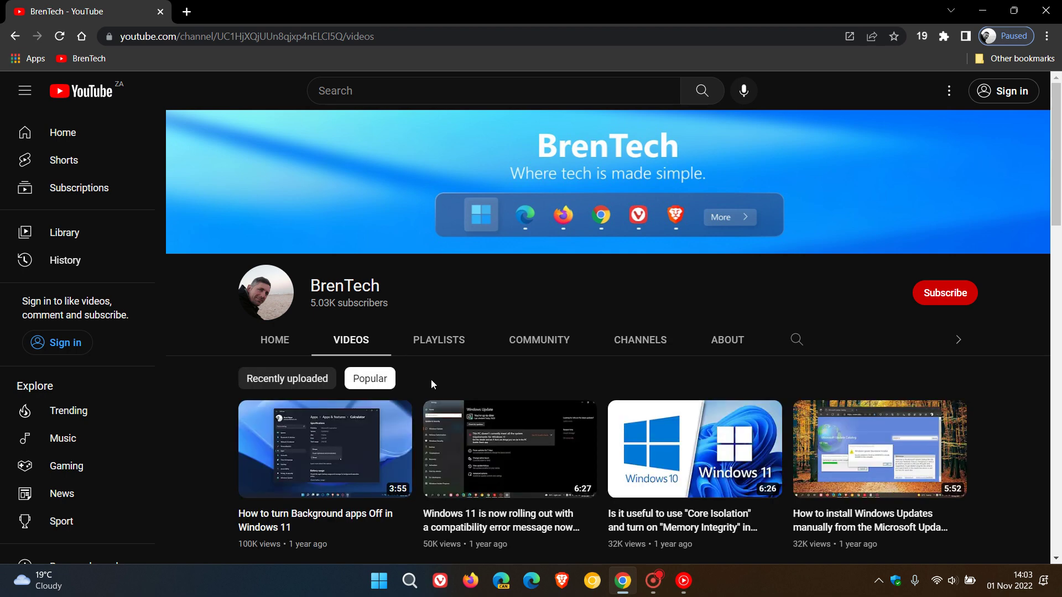
left_click(301, 378)
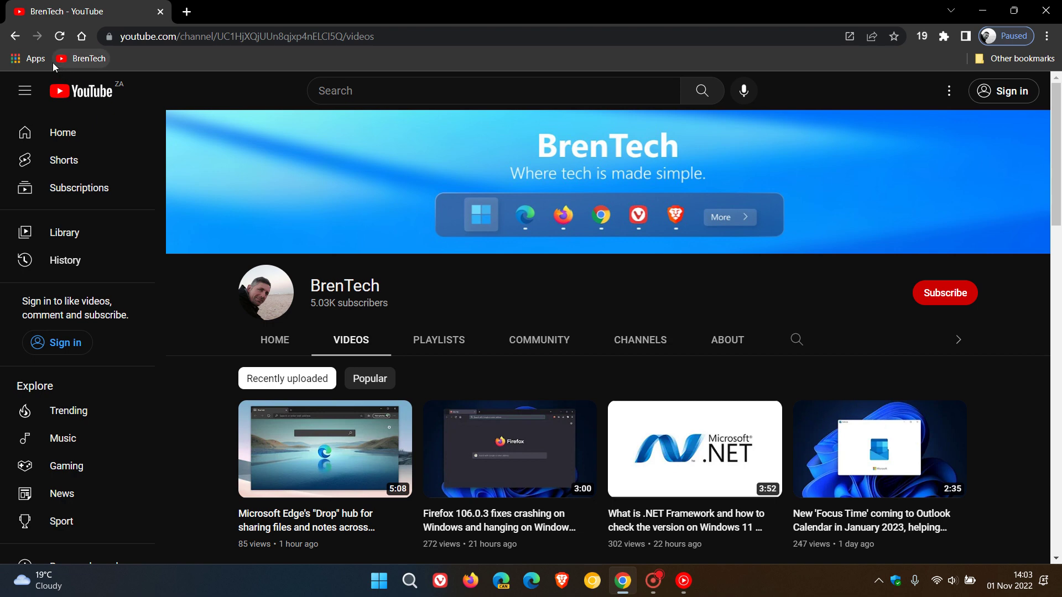
Pause the Drop hub video at 0:01 and open its gear Settings menu
left_click(87, 57)
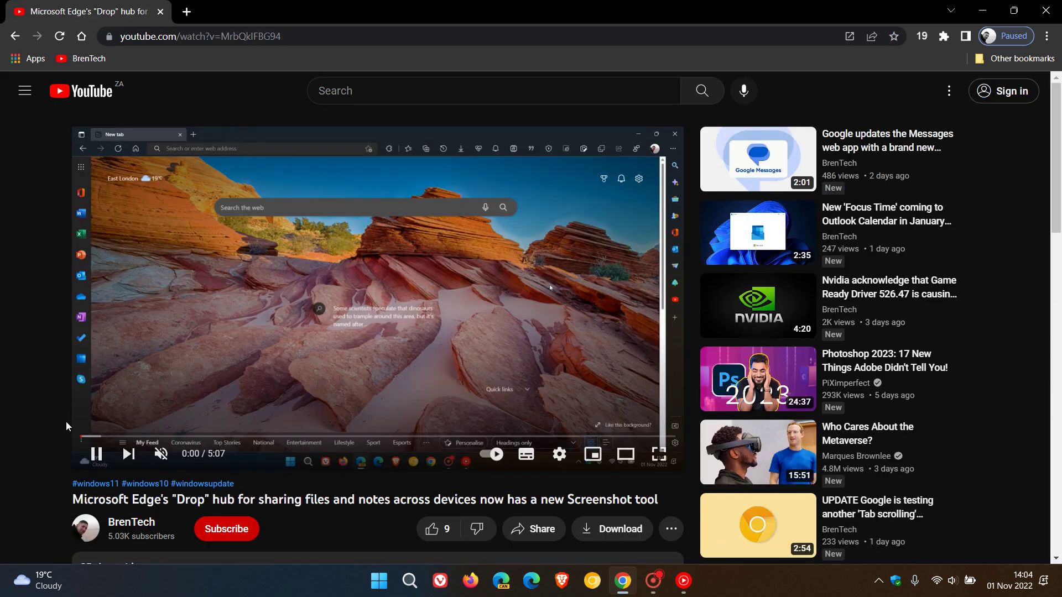
left_click(96, 454)
left_click(561, 455)
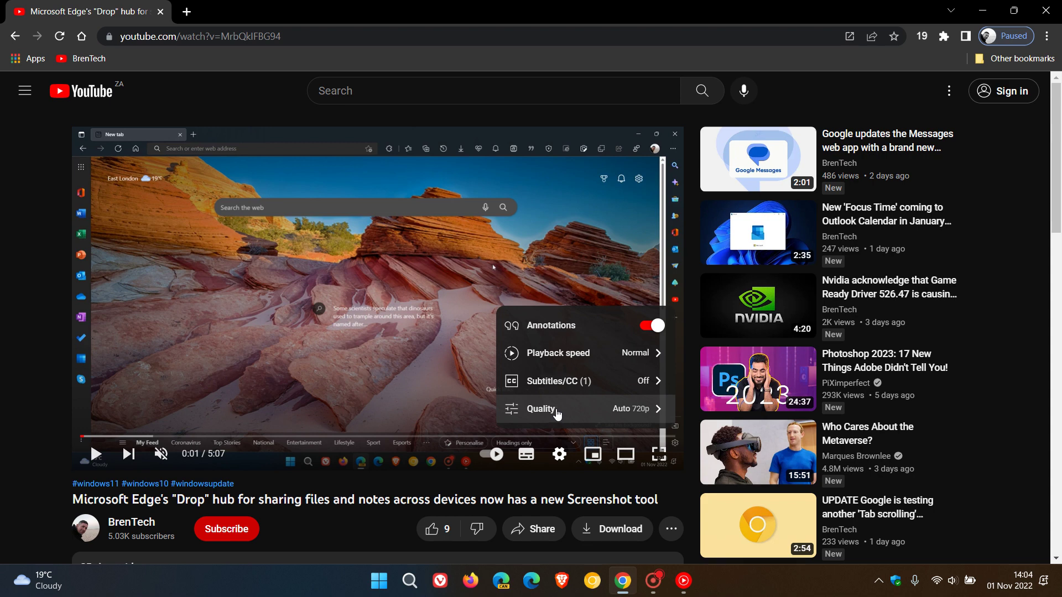
left_click(14, 261)
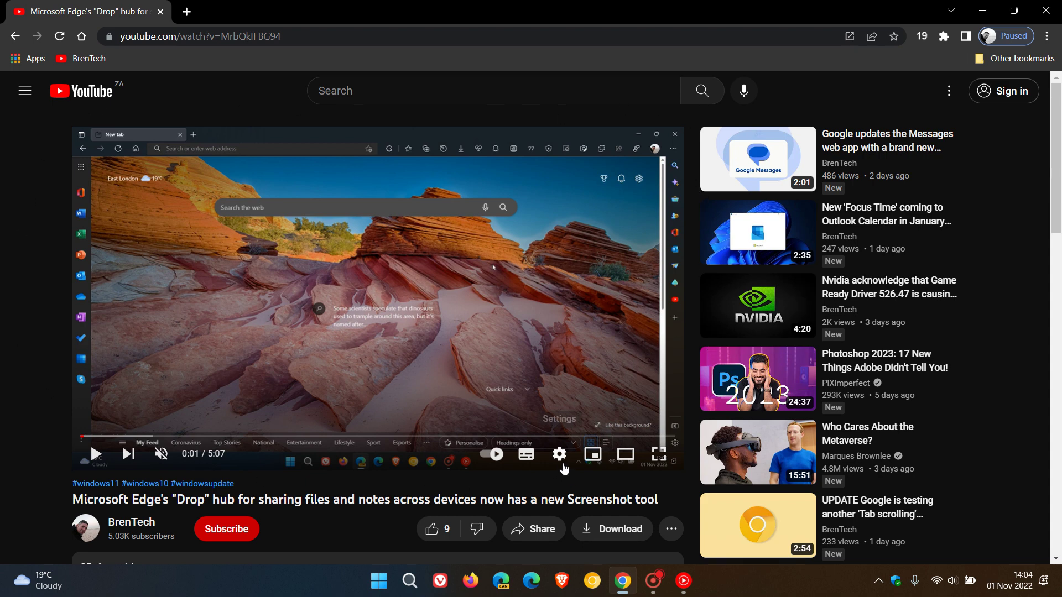
left_click(559, 454)
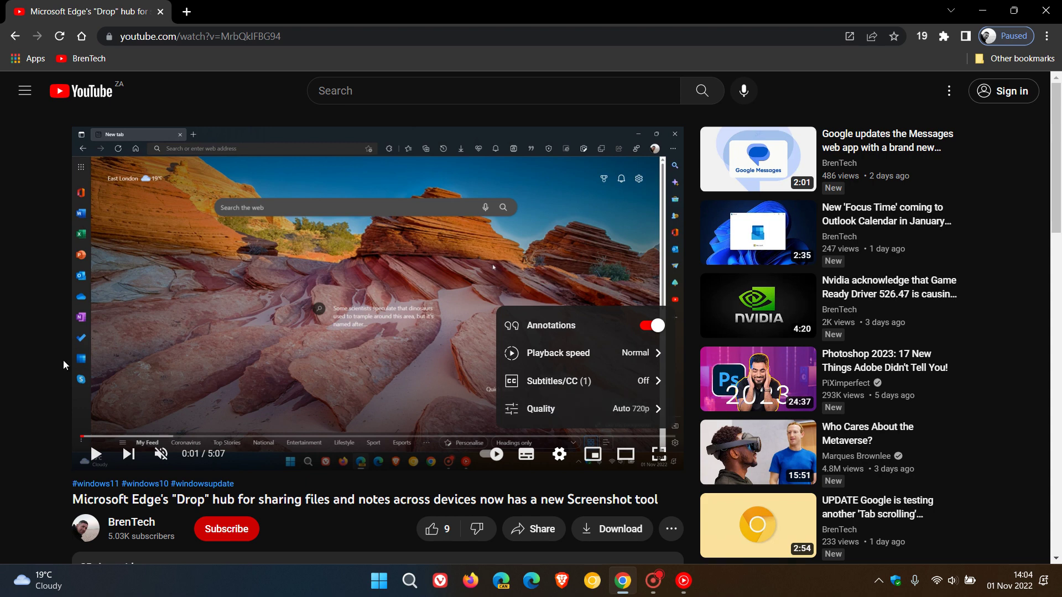
Load the BrenTech channel home page from the bookmarks bar, dismissing the settings menu
left_click(88, 58)
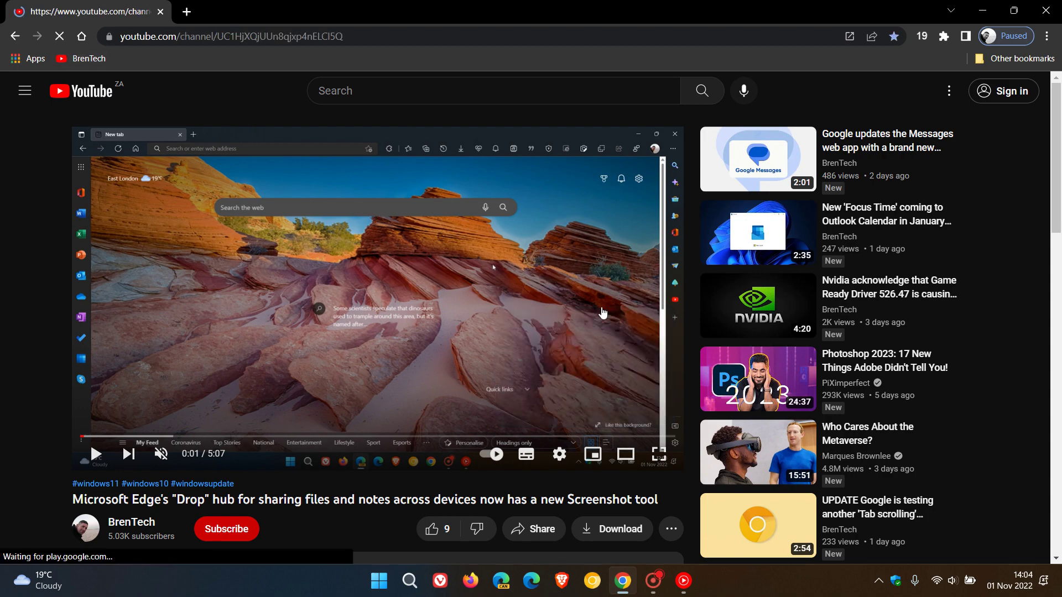